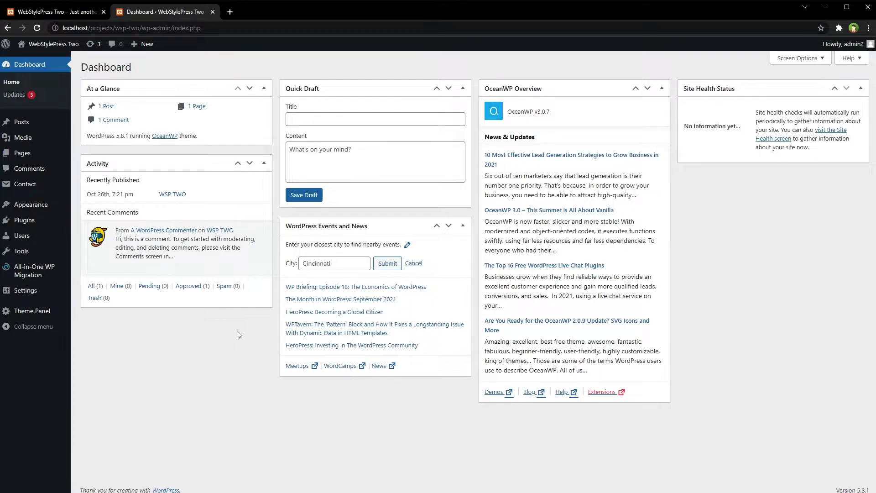
- Open the WordPress updates page and select all themes that have new versions available
click(18, 96)
scroll(429, 275, down, 3)
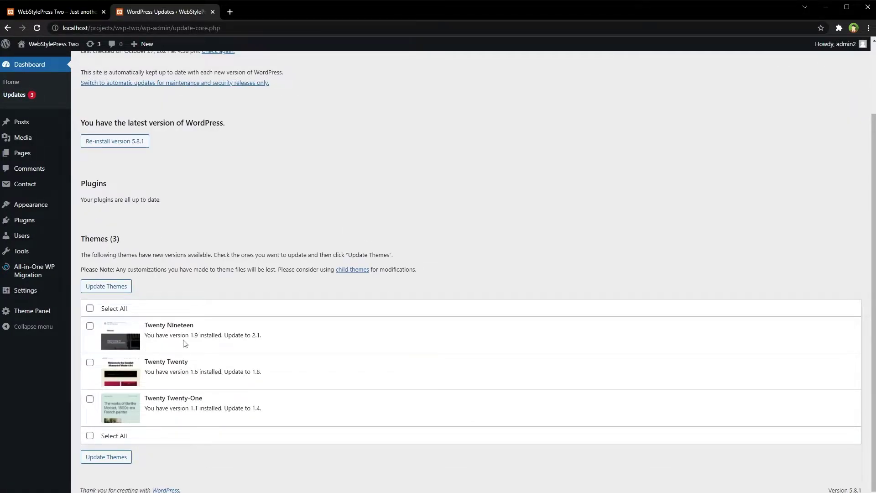
click(91, 309)
- Update the Twenty Nineteen, Twenty Twenty and Twenty Twenty-One themes from the installed themes page
mouse_move(31, 206)
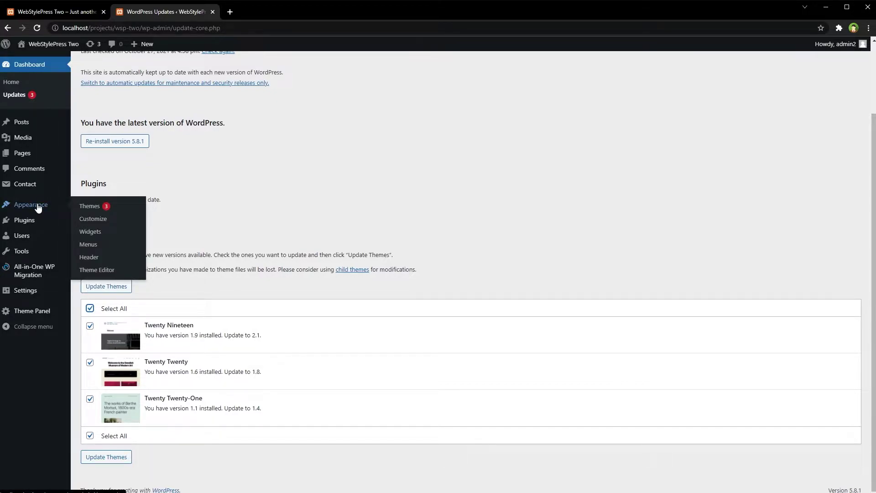
click(94, 207)
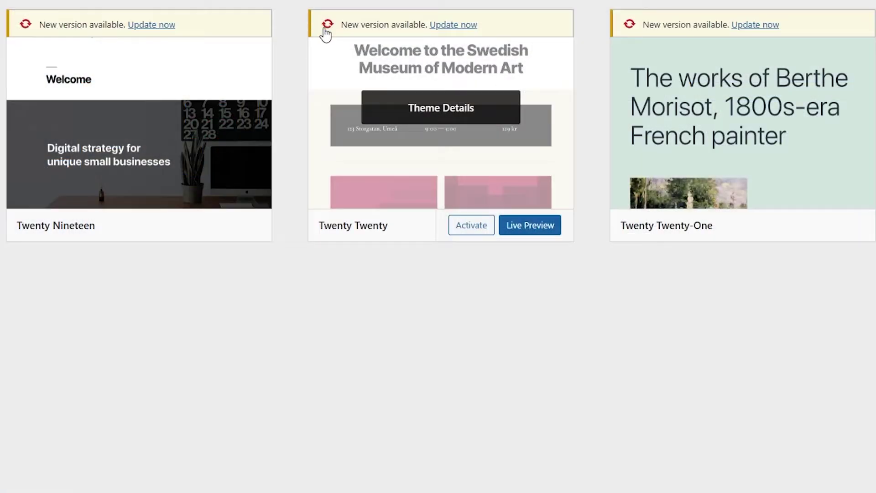
click(170, 26)
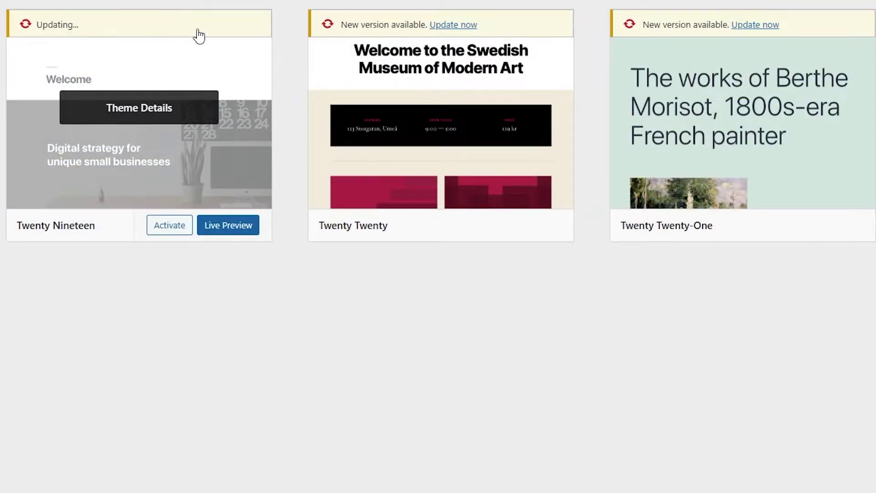
click(472, 26)
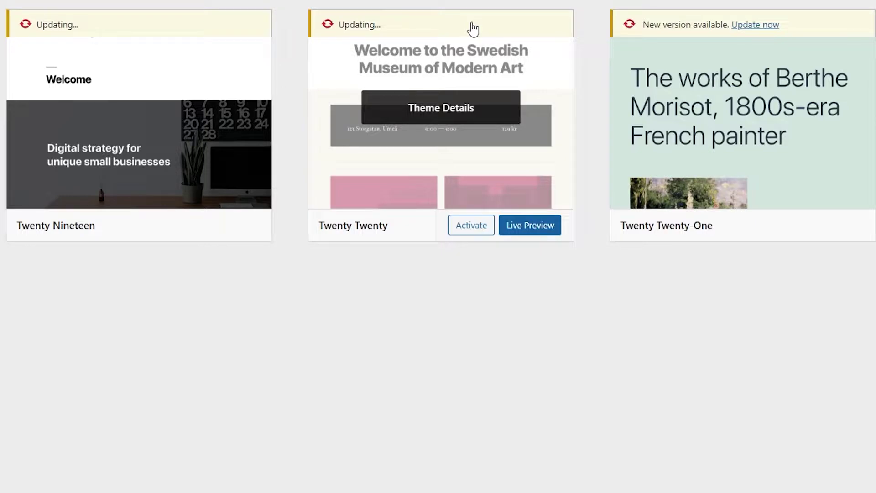
click(744, 25)
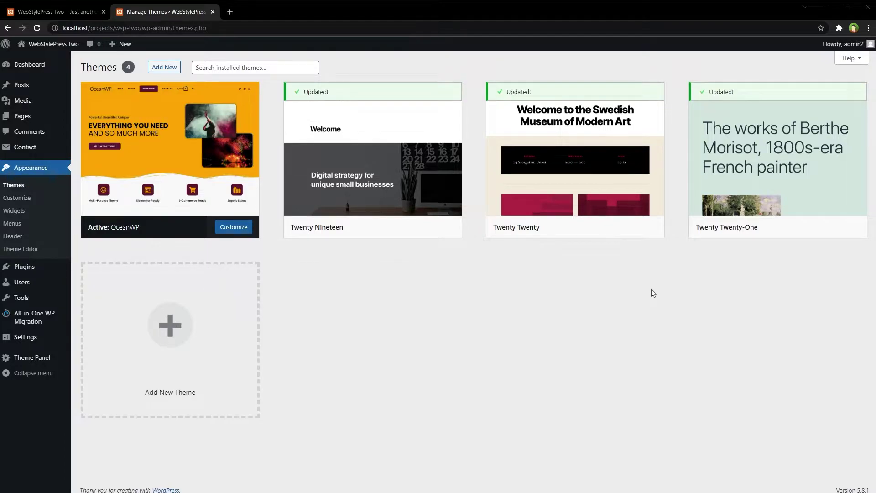
mouse_move(503, 172)
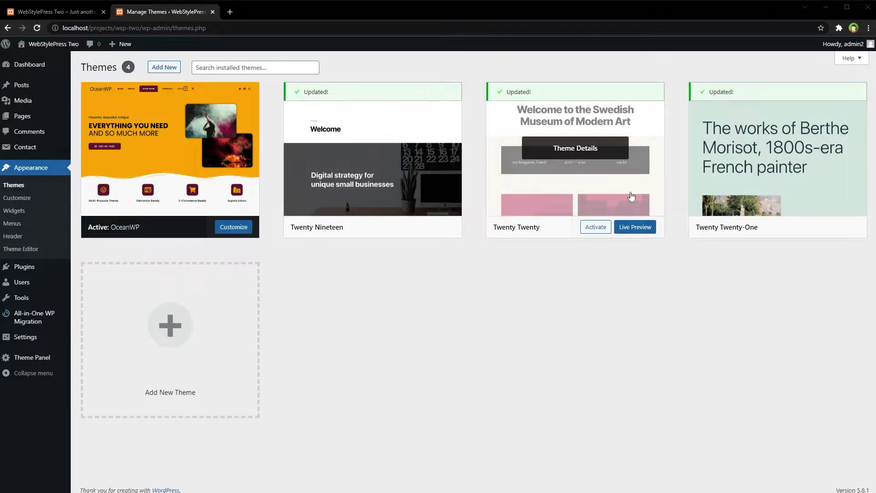
mouse_move(30, 67)
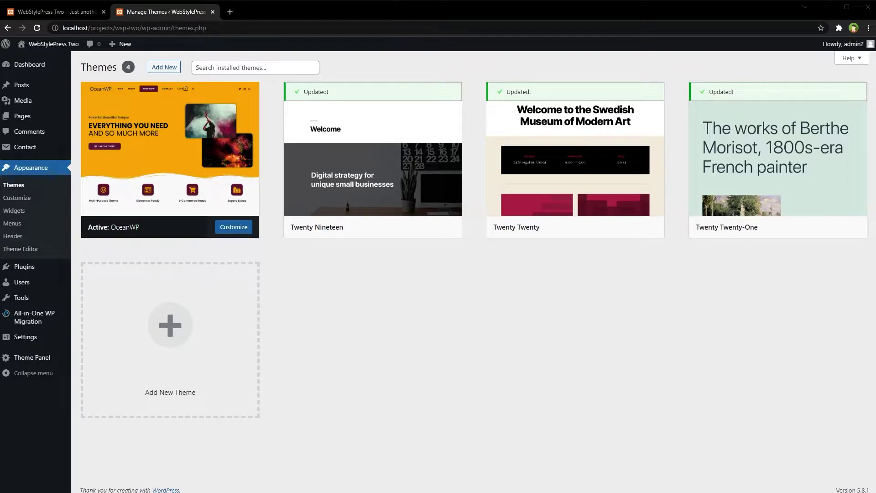
mouse_move(149, 192)
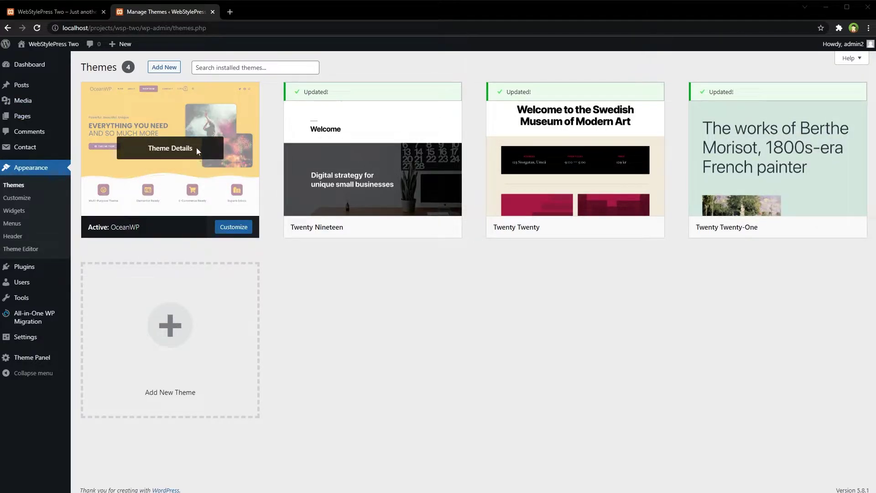
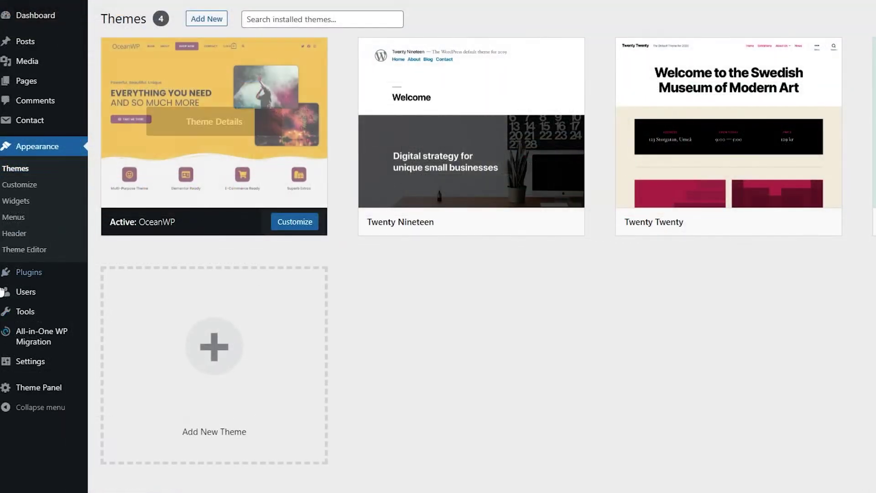
- Search the plugin directory for "child theme", then install and activate Child Theme Configurator
mouse_move(26, 270)
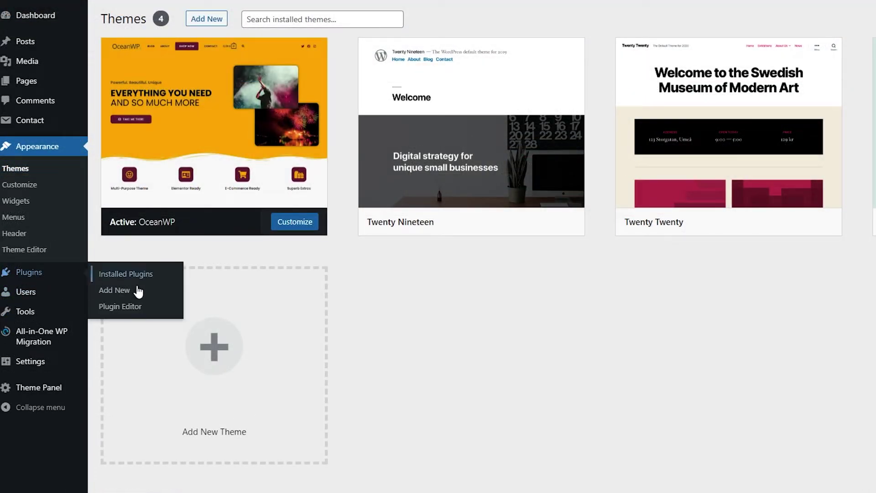
click(121, 292)
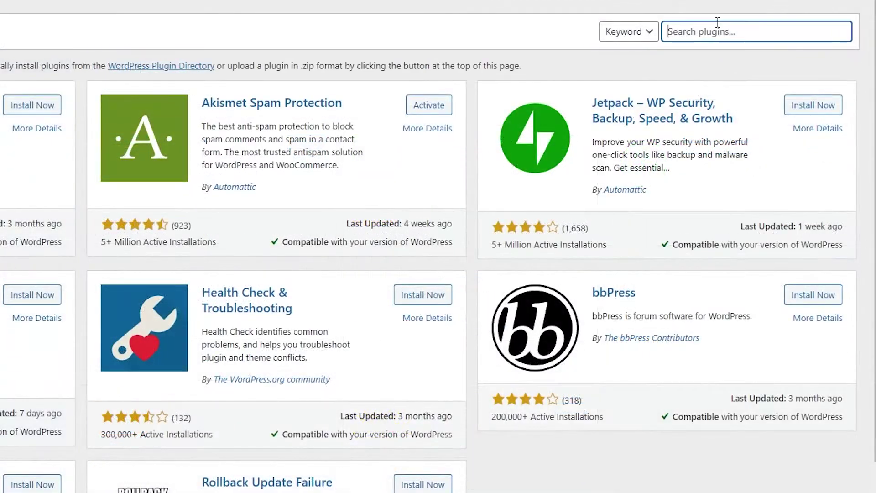
text(child theme)
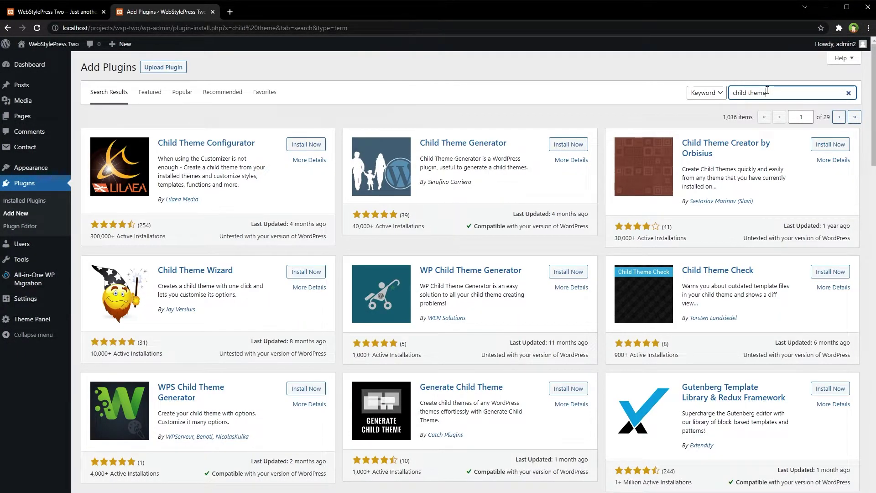
click(306, 141)
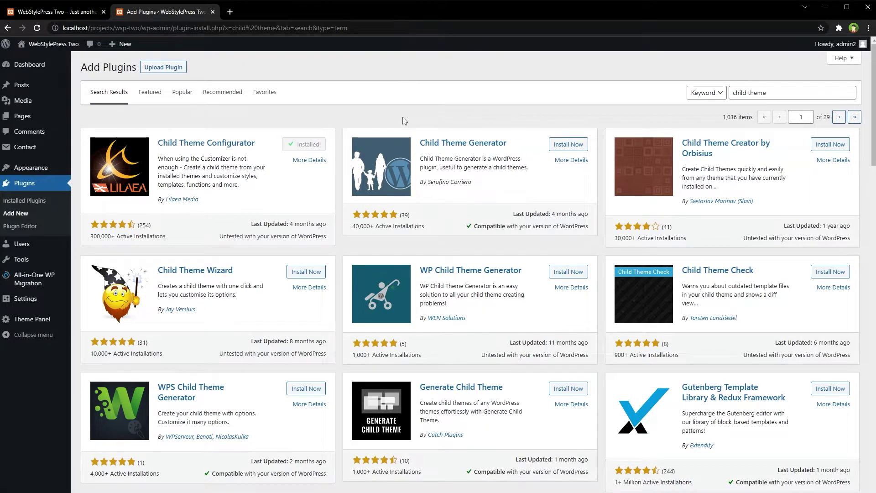
click(301, 147)
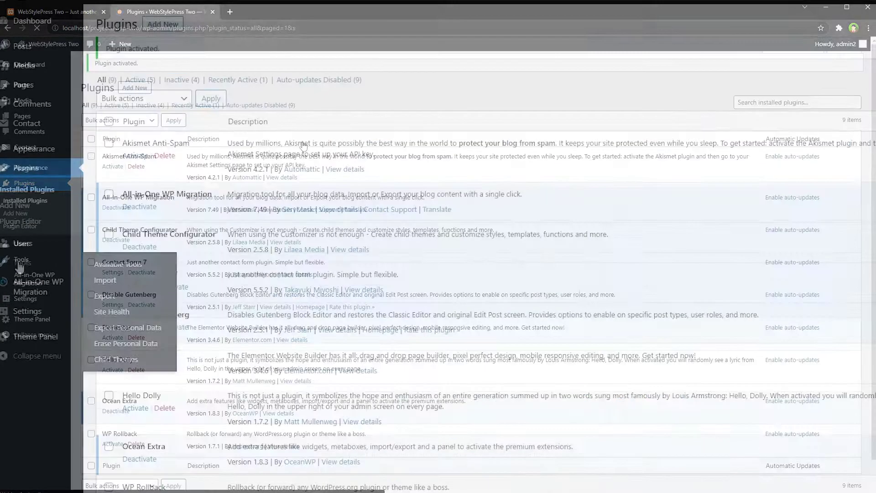
- Open the child theme creation page and check the available parent themes, keeping OceanWP as the parent
mouse_move(18, 260)
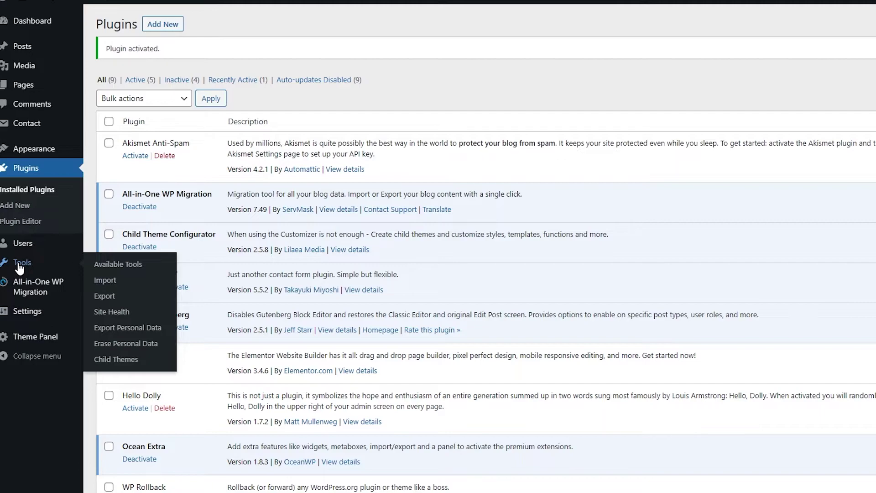
click(132, 363)
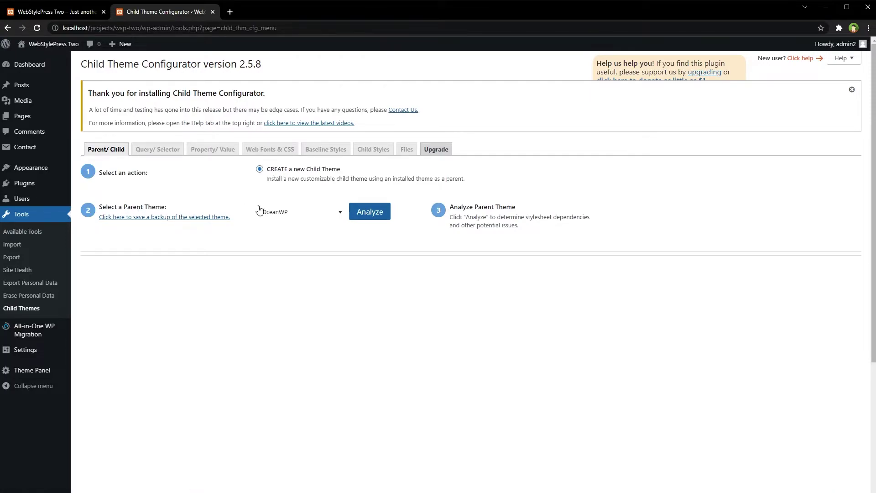
click(311, 213)
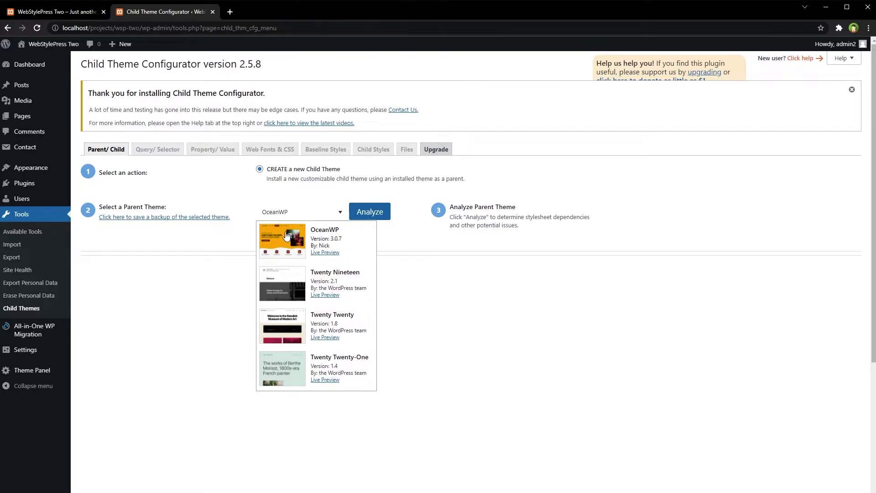
click(181, 271)
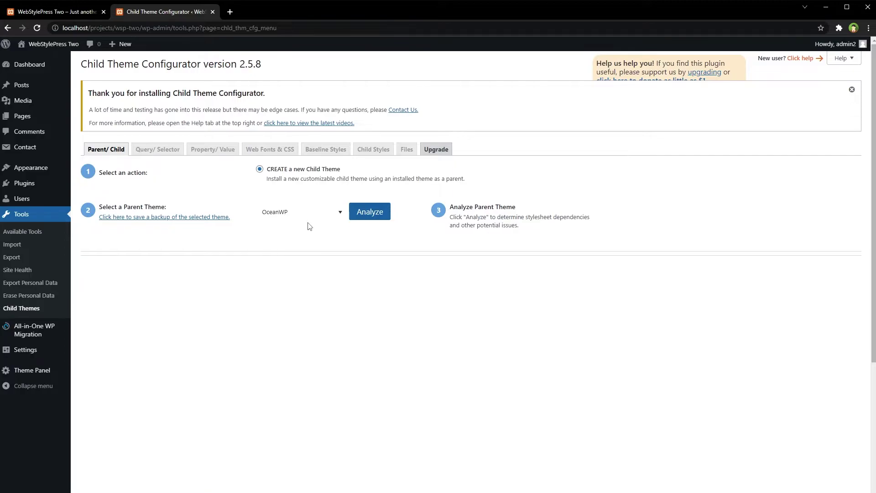
- Check the site's front page in its own browser tab and return to the child theme setup
click(68, 12)
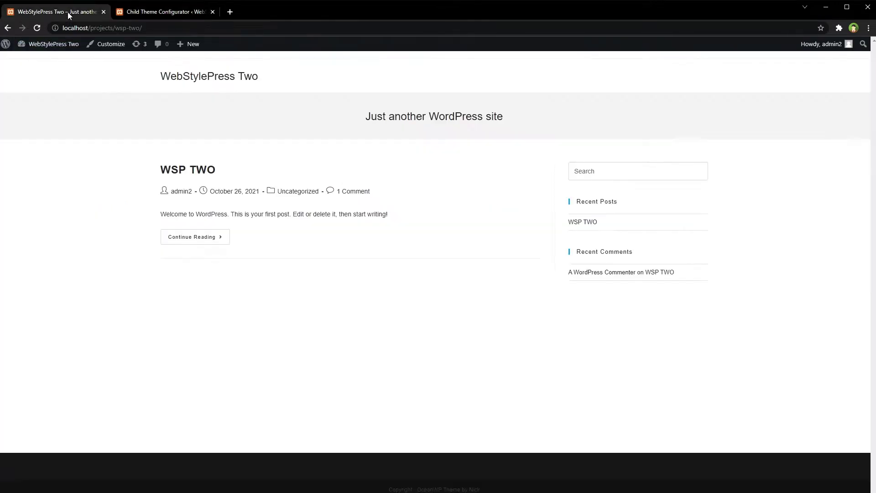
right_click(128, 181)
click(150, 205)
click(164, 14)
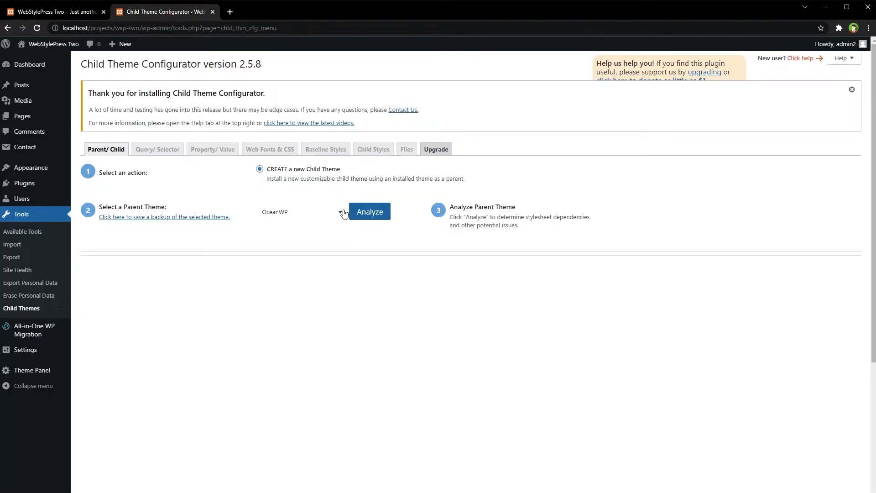
- Analyze the OceanWP parent theme and create a new child theme in the oceanwp-child directory with the suggested settings
click(379, 216)
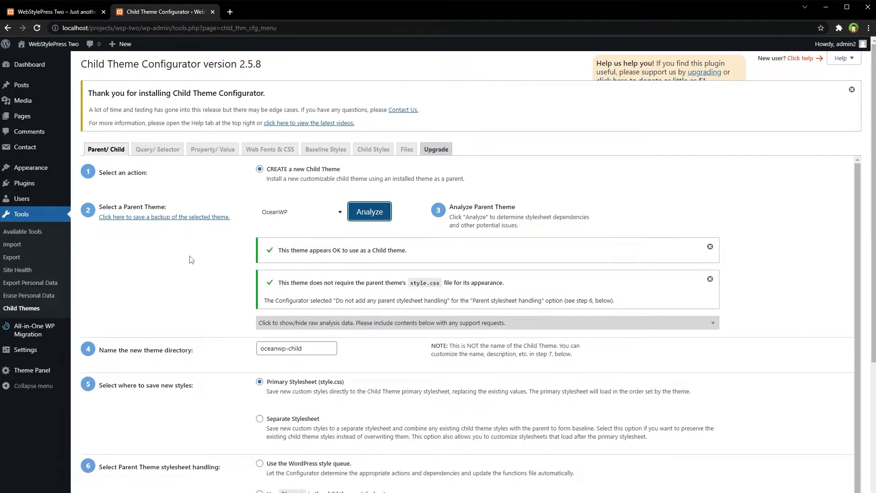
scroll(192, 260, down, 3)
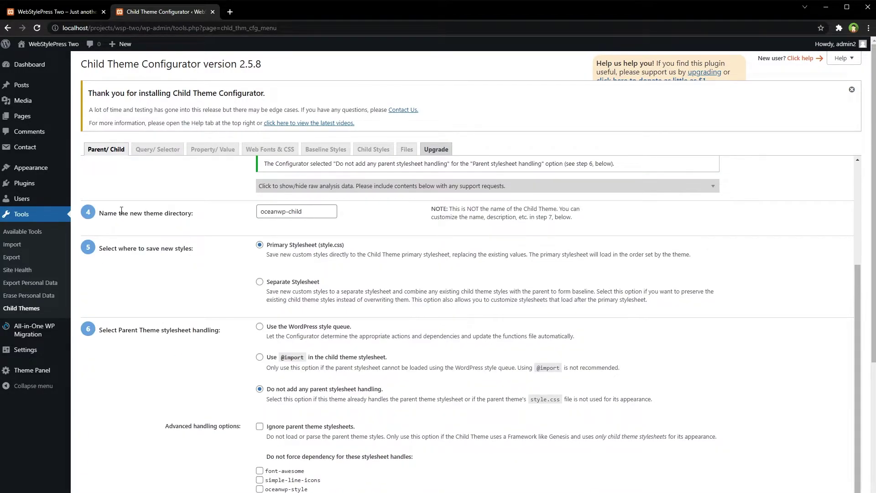
drag(122, 210, 166, 211)
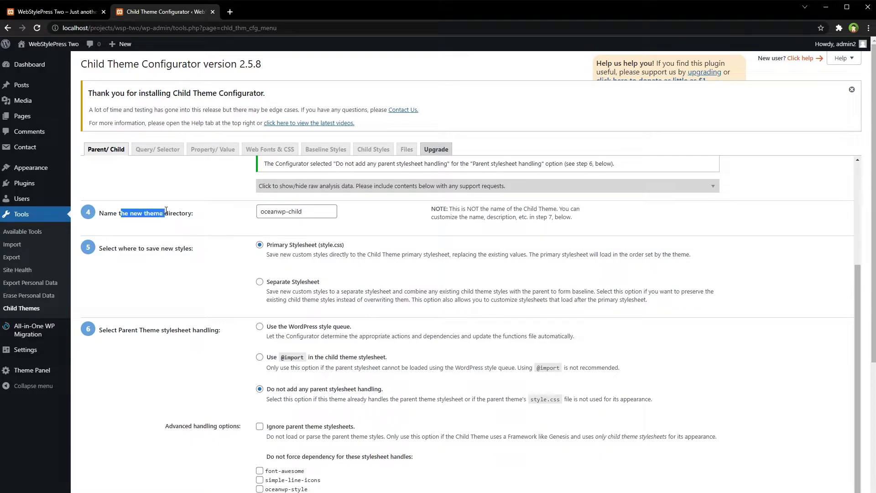
click(314, 208)
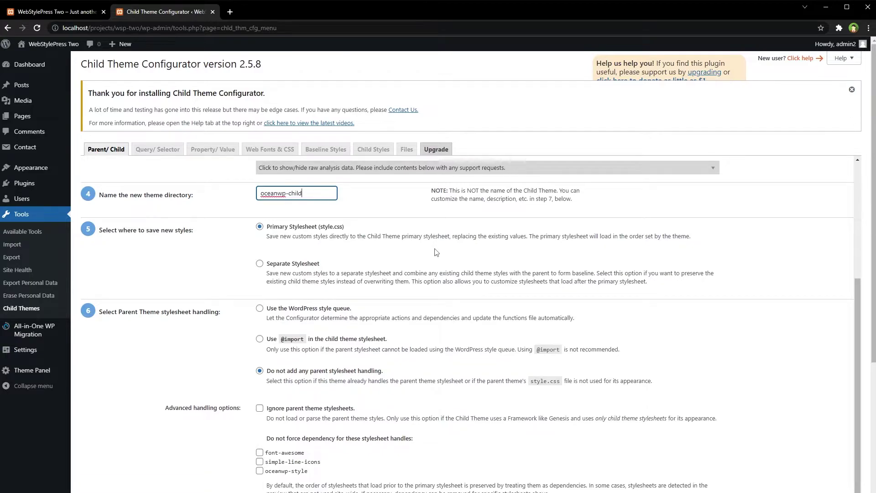
scroll(348, 328, up, 3)
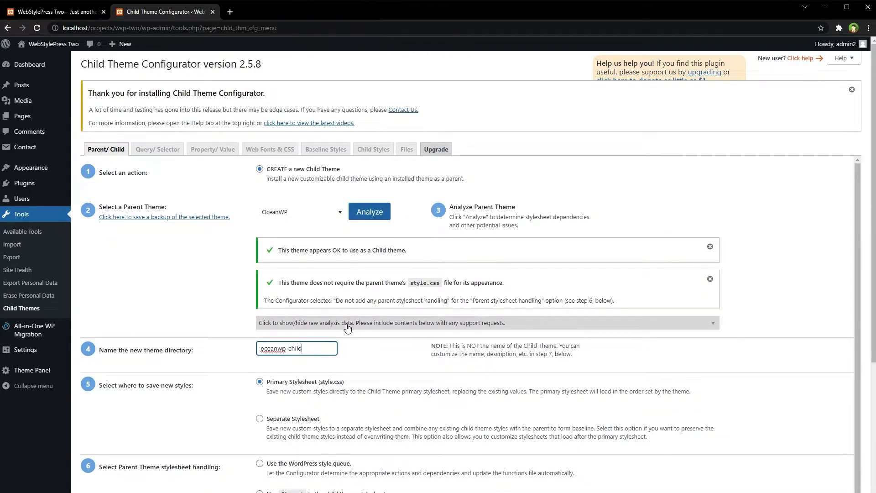
scroll(348, 327, down, 7)
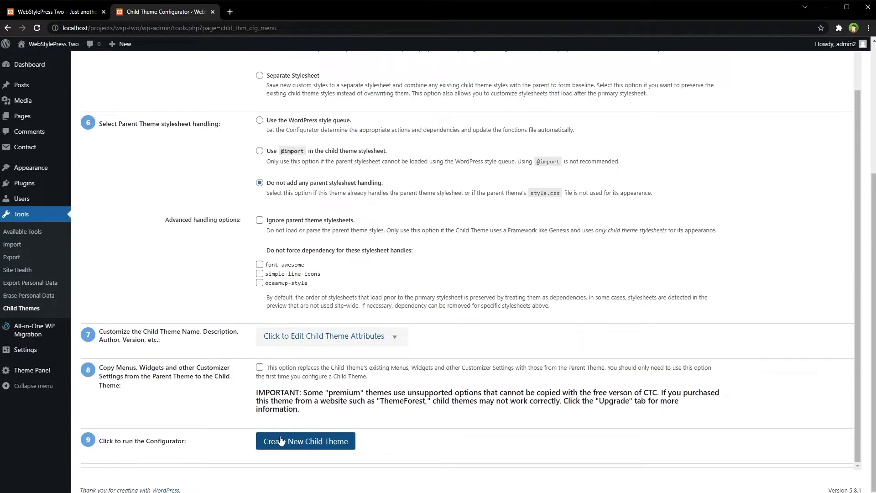
click(307, 446)
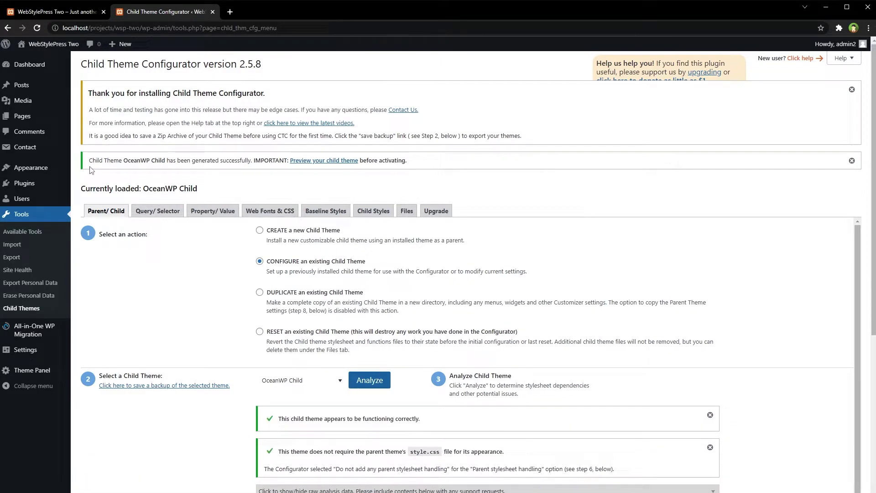
- Open the installed themes page and look for the new OceanWP Child theme beside its parent
drag(88, 164, 239, 162)
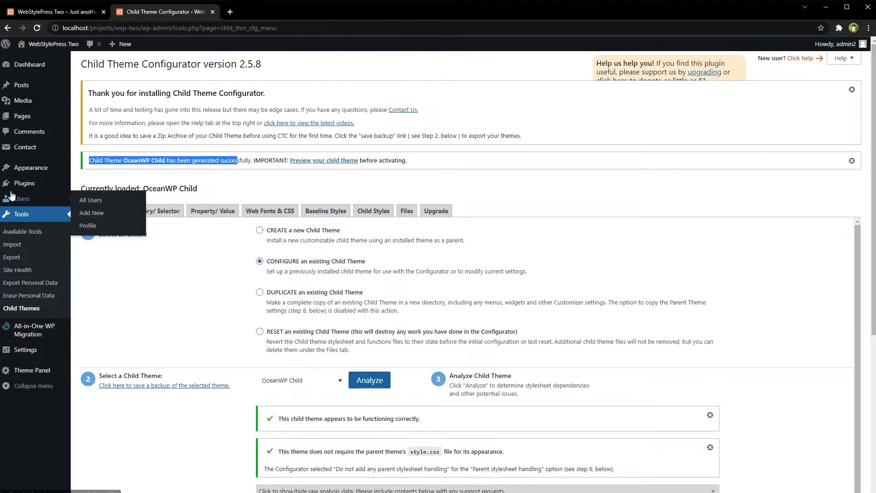
click(113, 170)
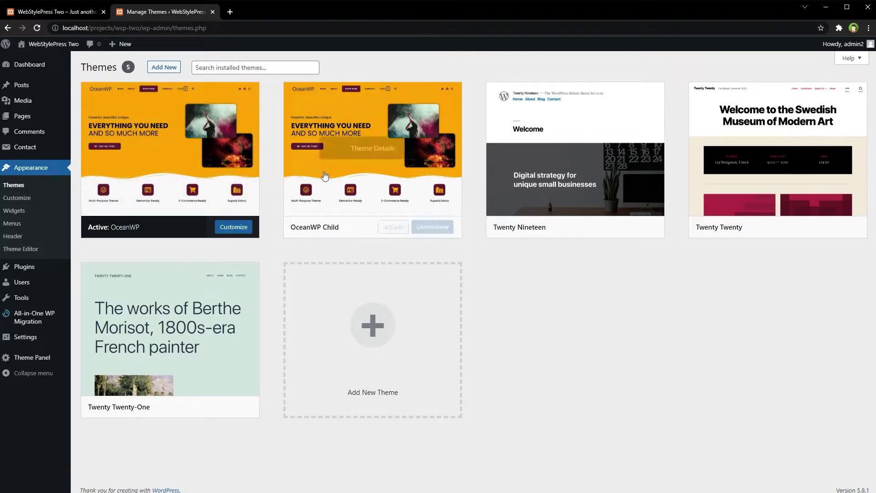
mouse_move(331, 189)
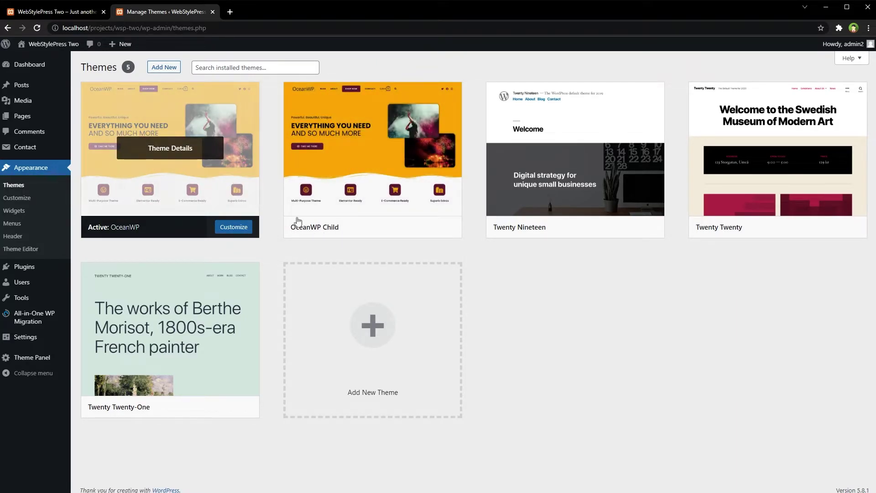
mouse_move(377, 204)
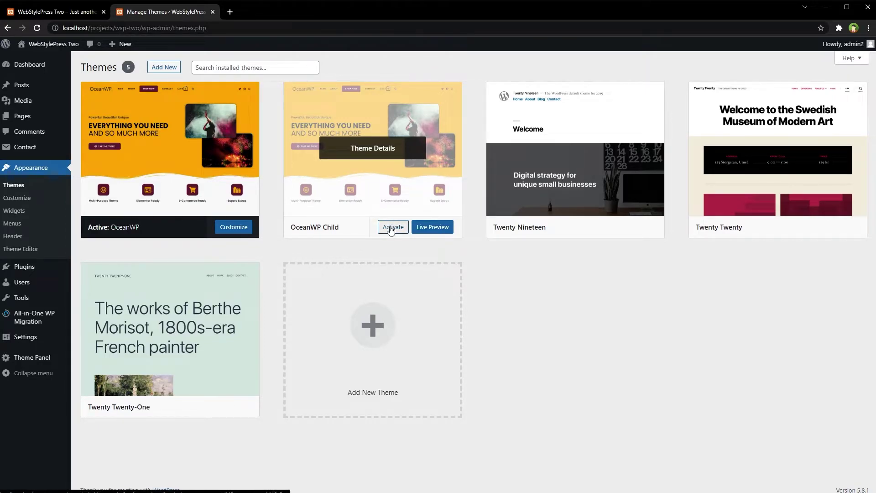
- Open the theme file editor in a new browser tab and acknowledge the warning about direct theme edits
middle_click(30, 251)
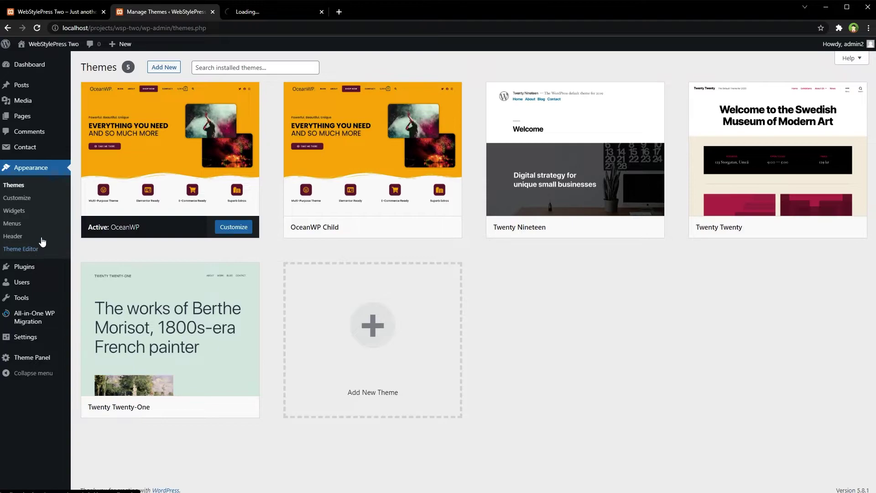
click(250, 11)
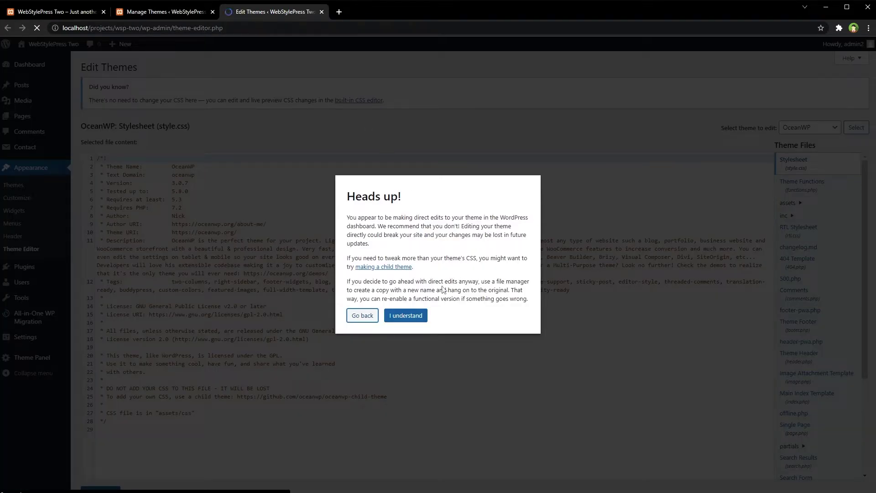
click(394, 314)
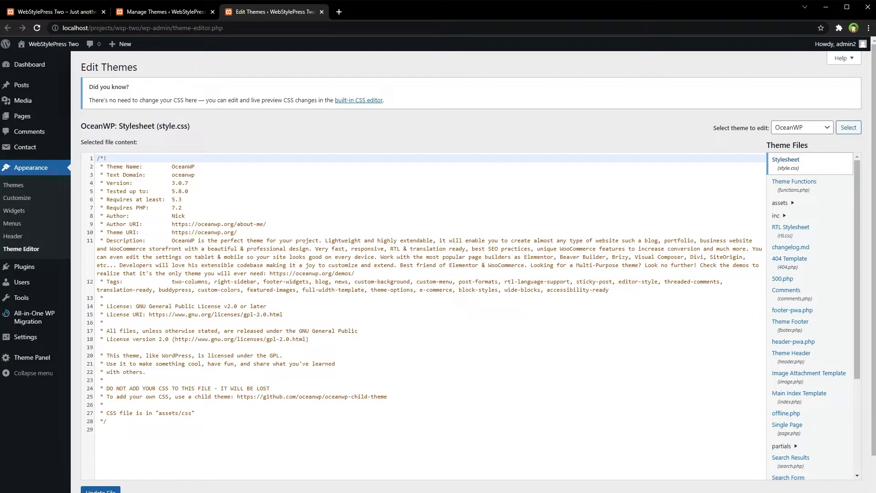
- Look through the OceanWP parent theme's file list in the theme editor
drag(731, 132, 760, 131)
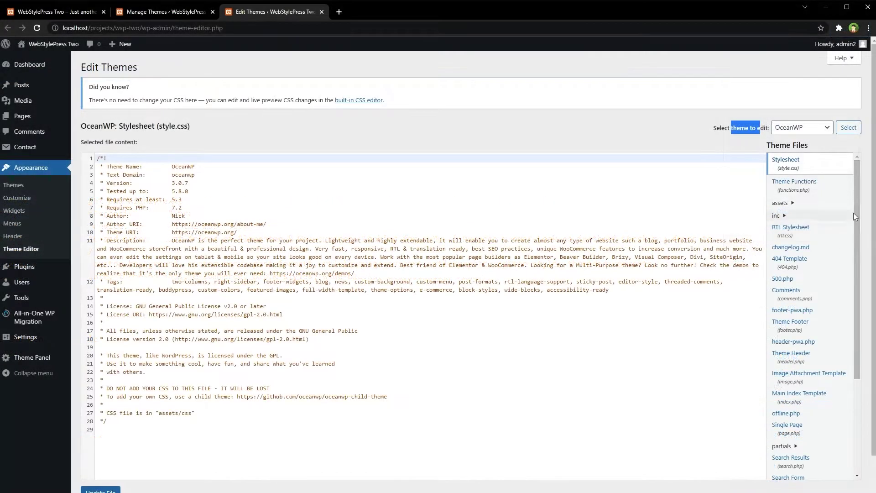
scroll(856, 200, down, 1)
scroll(853, 241, down, 2)
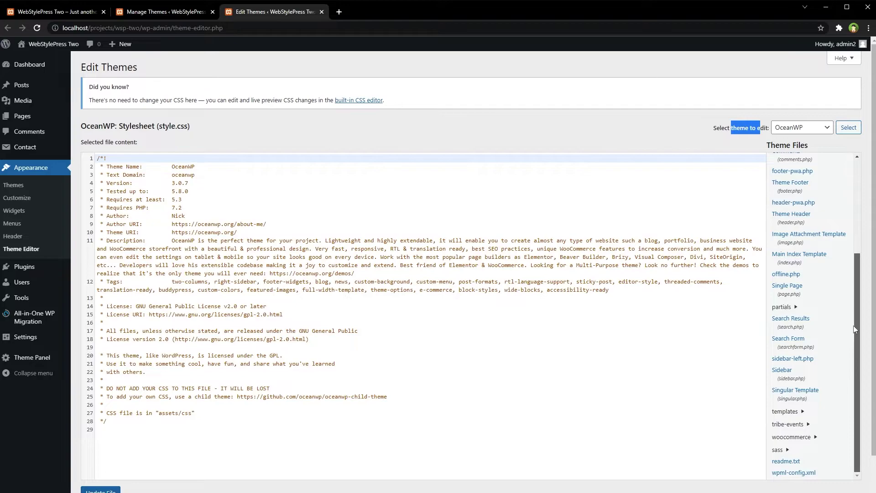
drag(854, 330, 850, 196)
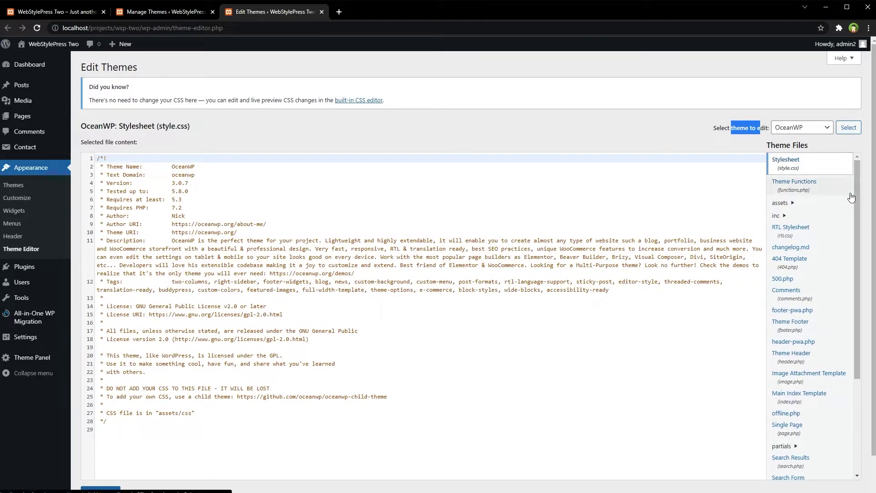
- Activate the OceanWP Child theme, giving a temporary theme switch as the feedback reason, and skip the Freemius opt-in
click(164, 12)
mouse_move(368, 201)
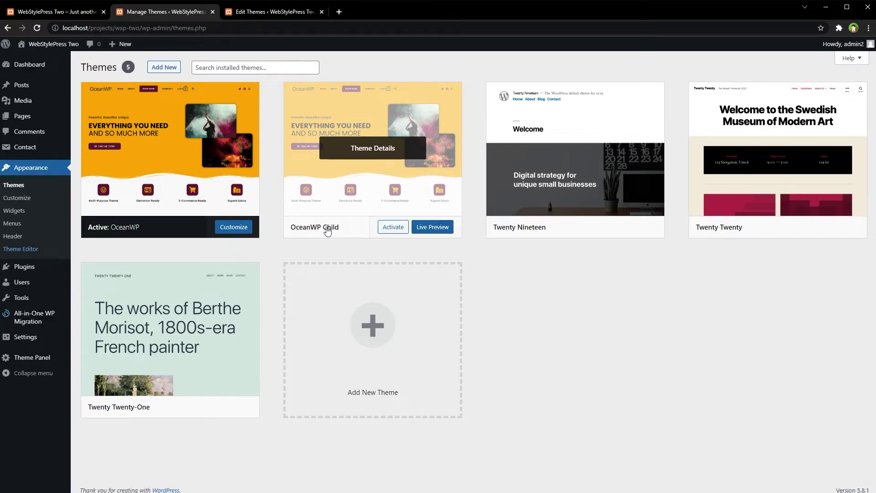
click(392, 228)
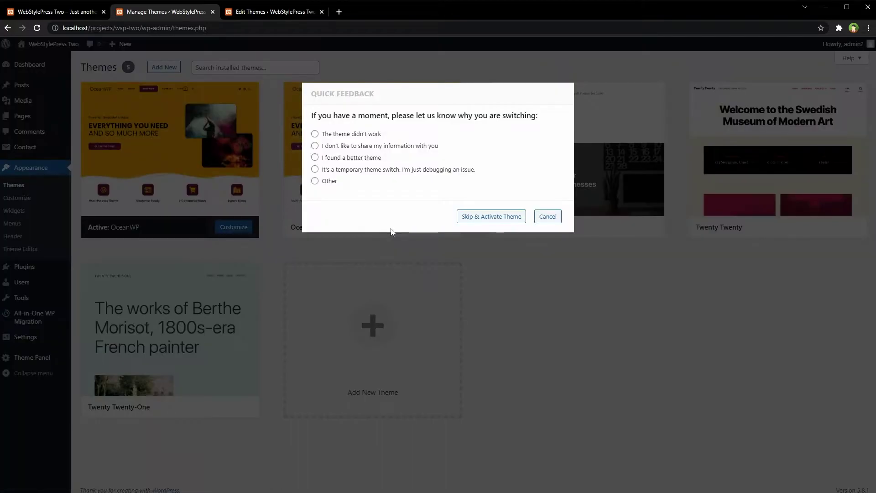
click(315, 169)
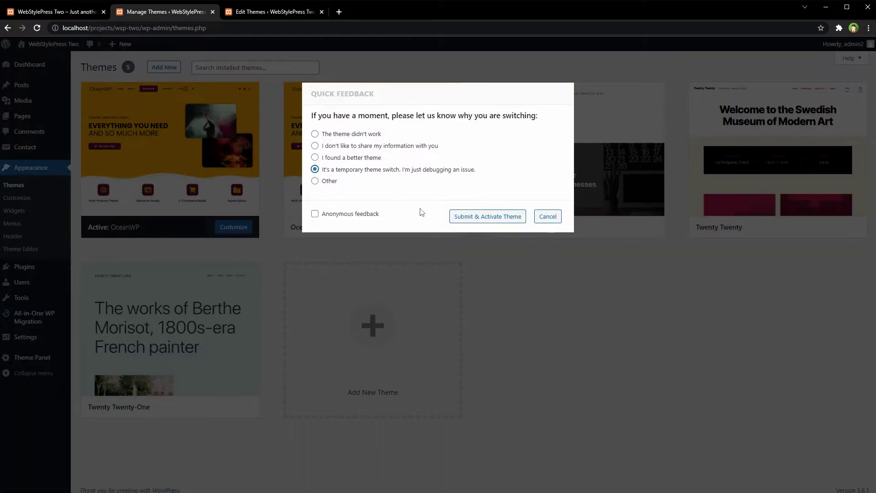
click(465, 217)
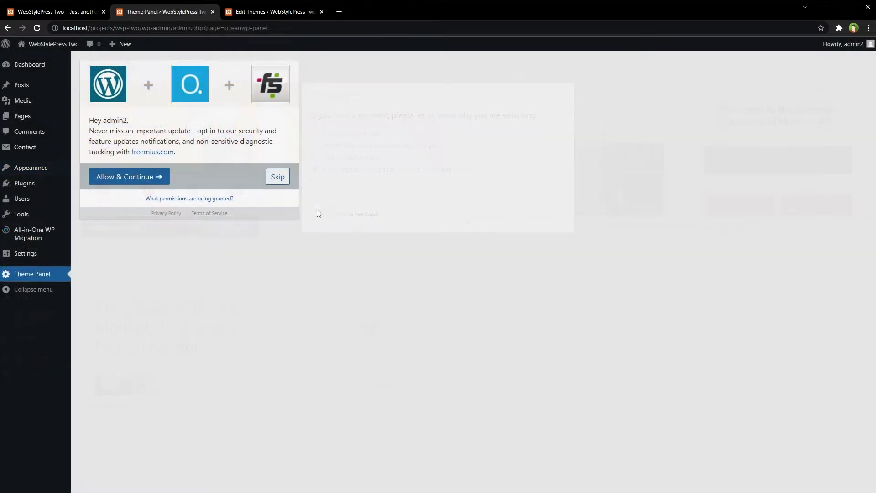
click(276, 179)
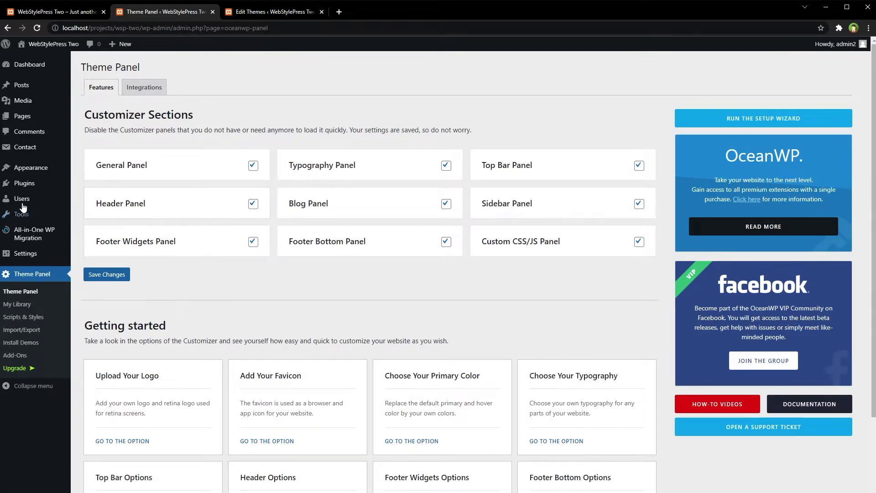
- Return to the installed themes page and check which OceanWP theme is active
mouse_move(25, 176)
click(95, 170)
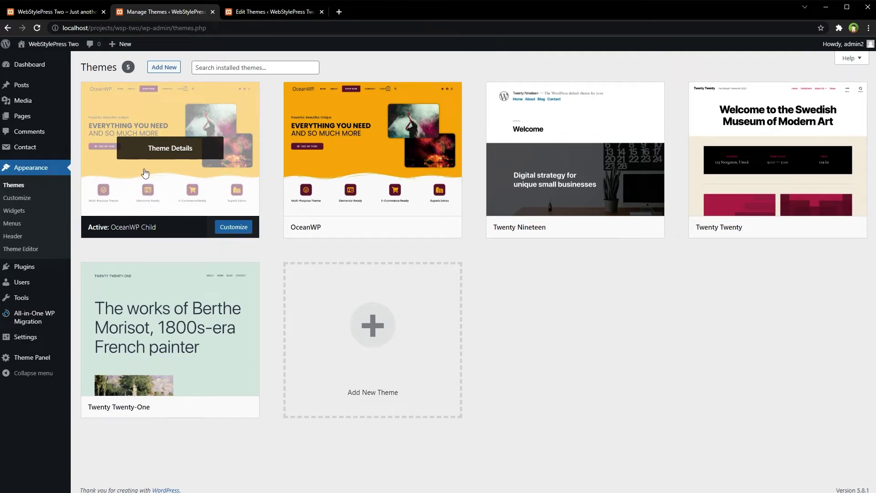
mouse_move(336, 235)
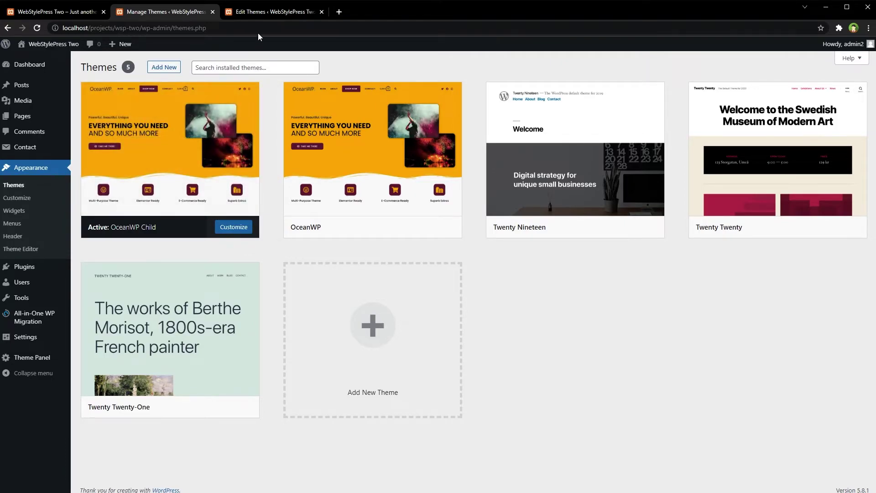
- Reload the theme editor and check the selected theme against the list of themes available for editing
click(268, 12)
right_click(475, 115)
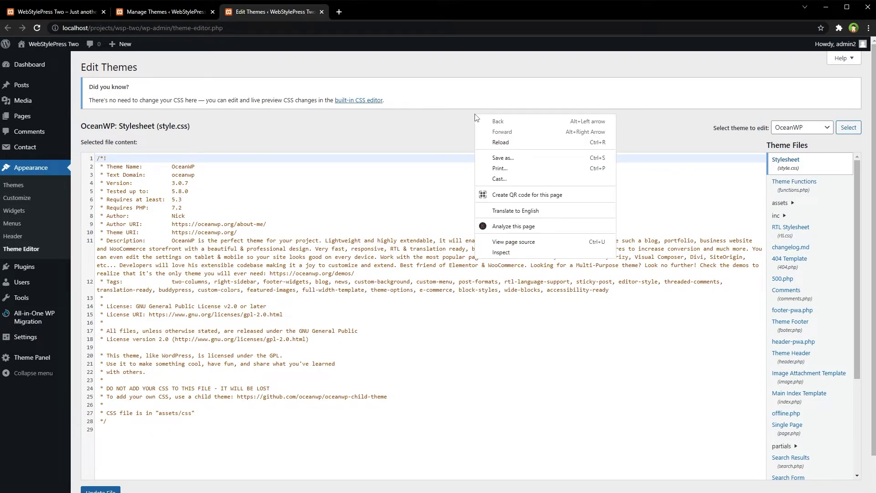
click(497, 139)
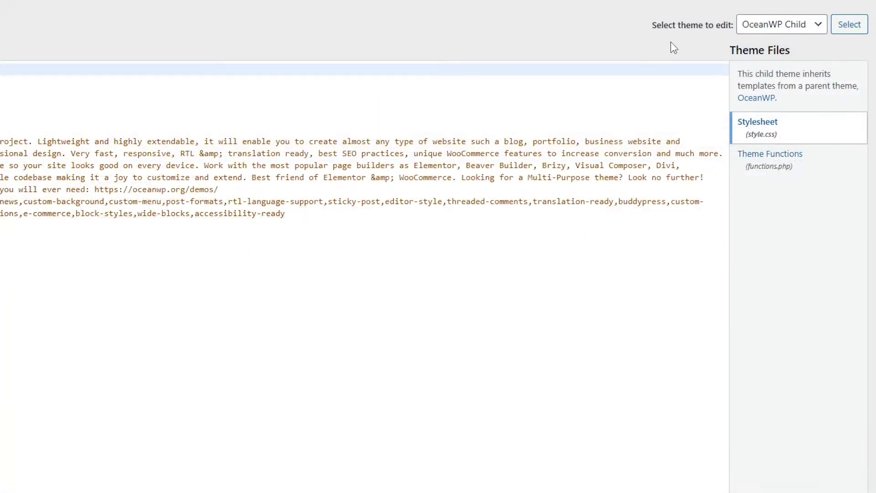
click(760, 38)
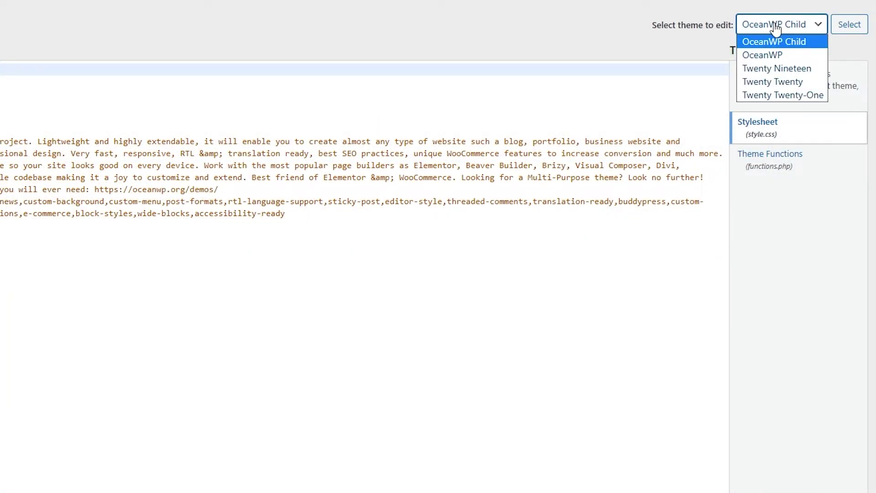
click(776, 29)
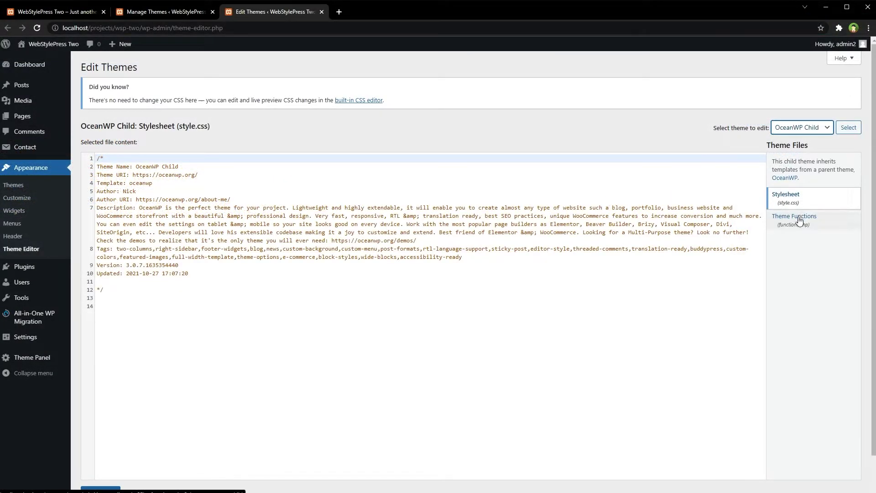
- Examine the child theme's functions.php and style.css, placing the cursor on the empty last line of each
click(798, 220)
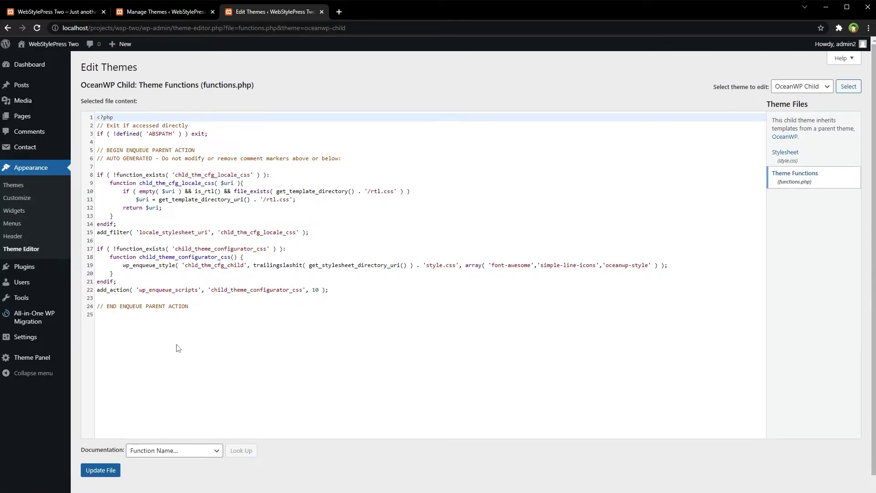
click(209, 330)
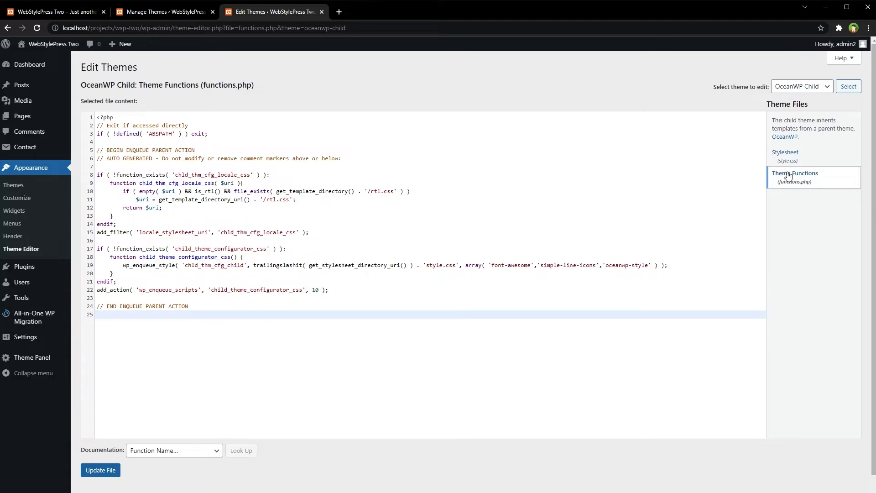
click(785, 154)
click(166, 323)
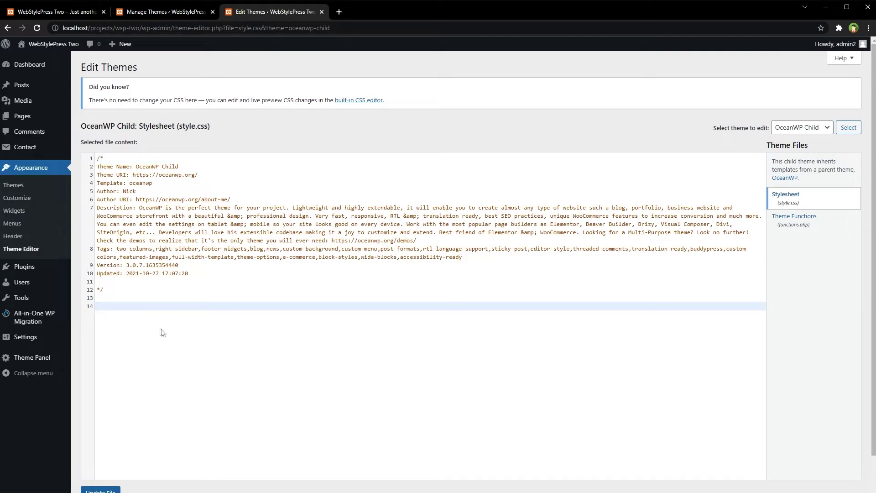
- Reload the site's front page to check its appearance under the child theme, comparing it with the installed themes page
click(165, 11)
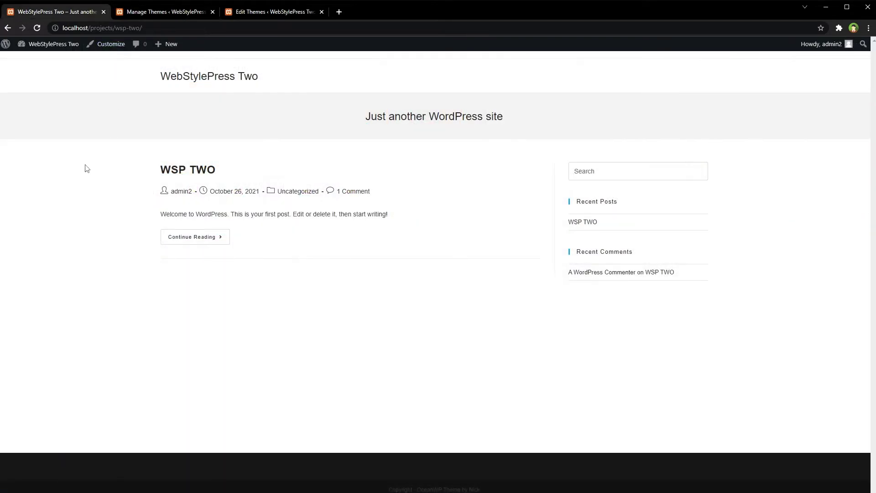
right_click(86, 165)
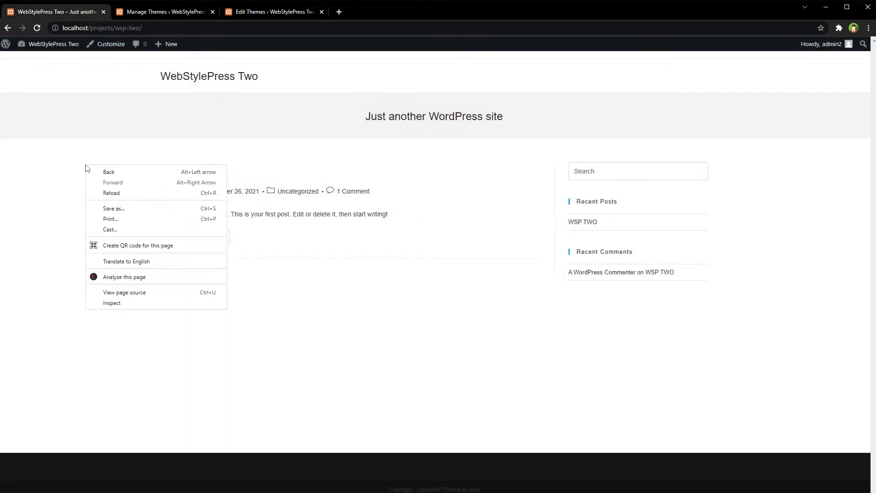
click(108, 193)
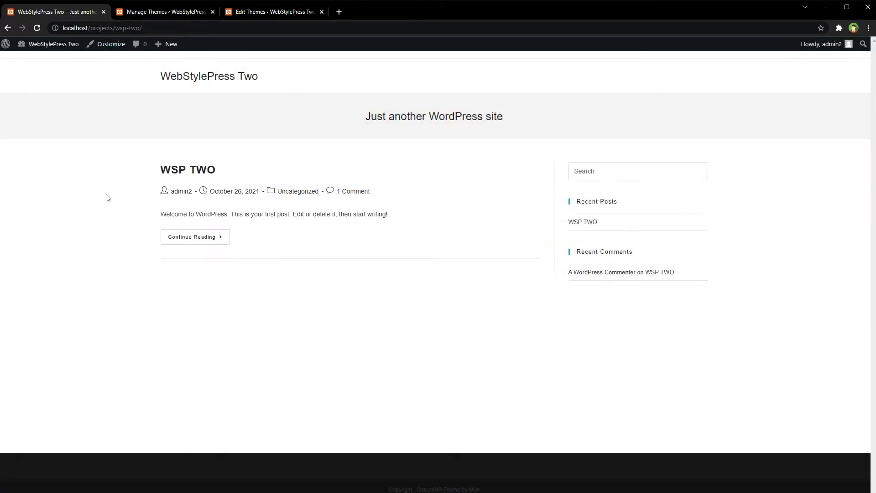
click(168, 12)
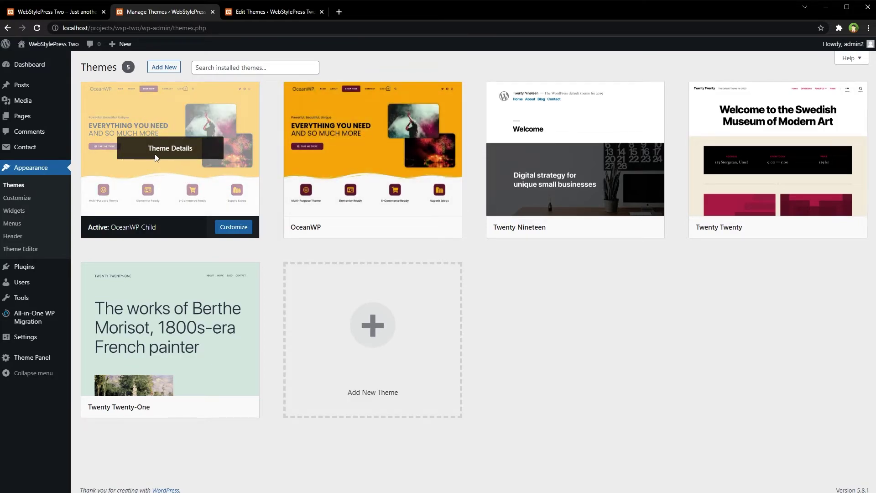
click(73, 12)
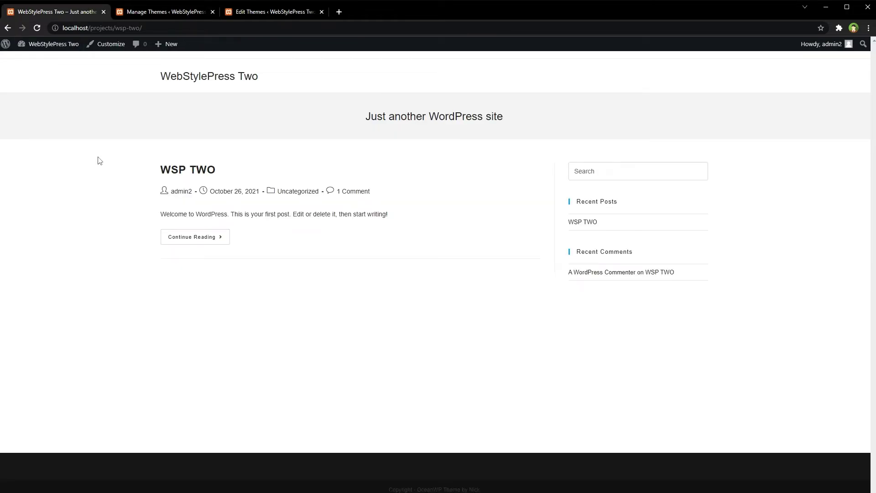
- View the All-in-One WP Migration backups and return to the installed themes page
click(172, 14)
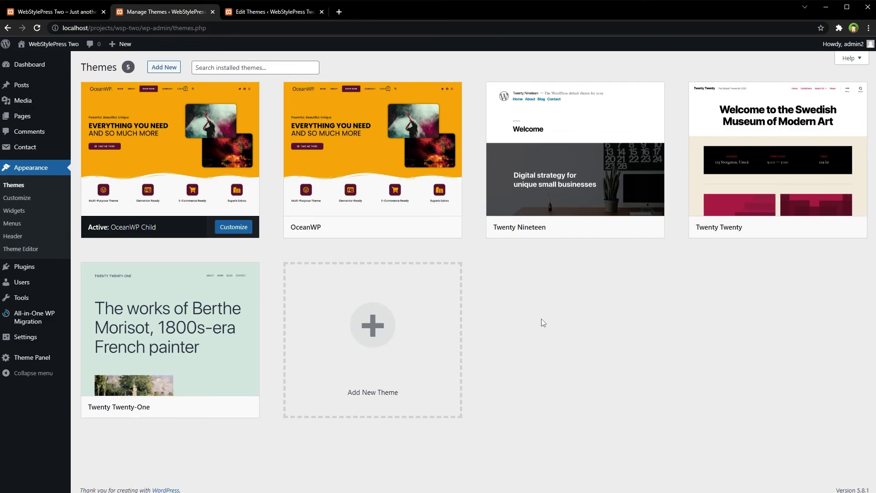
mouse_move(28, 318)
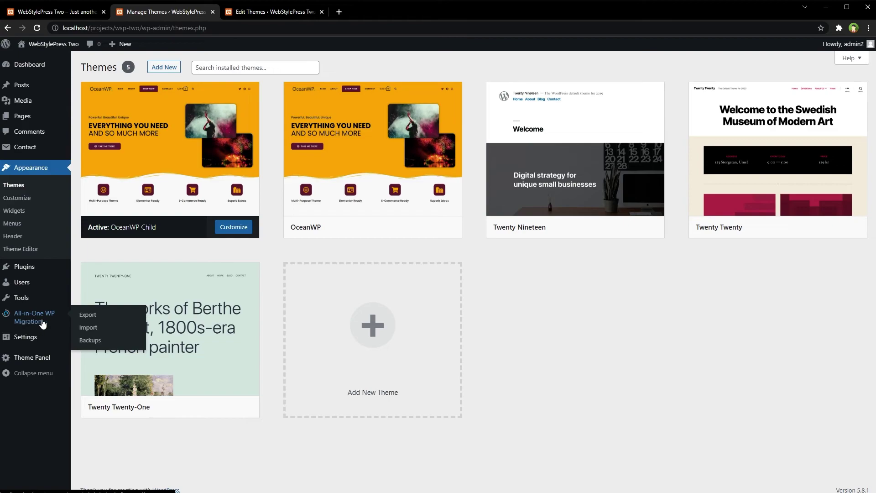
click(88, 340)
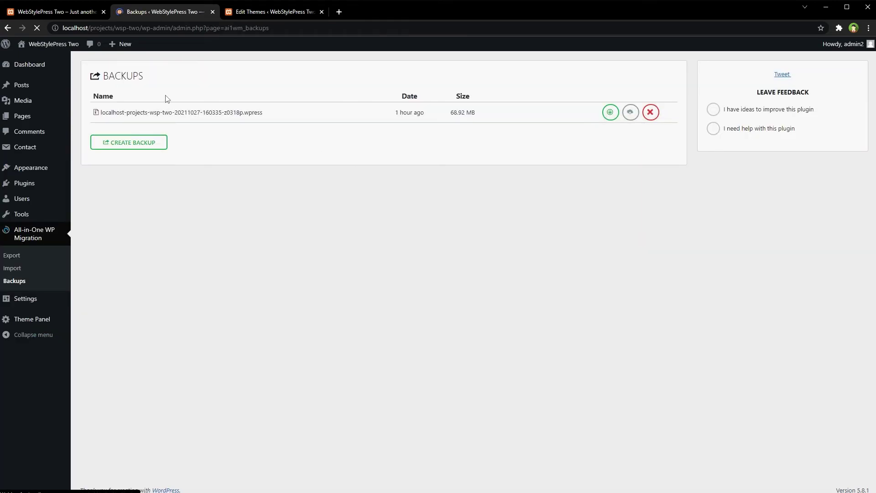
click(90, 170)
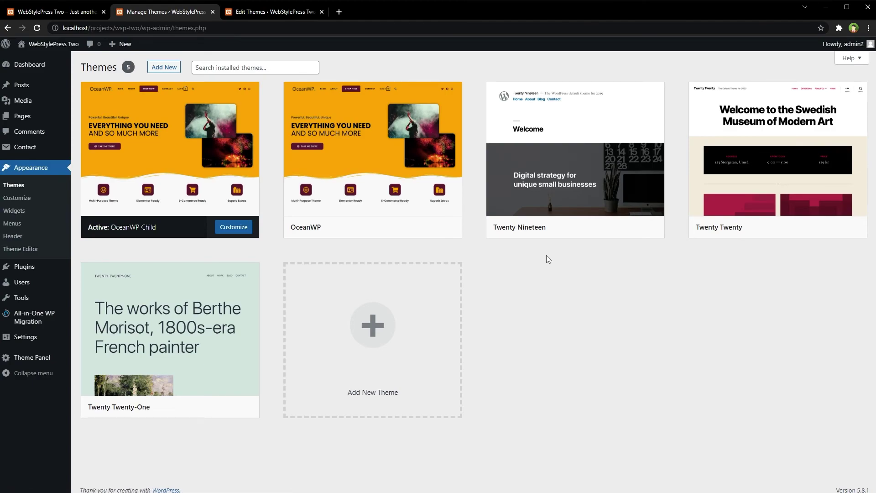